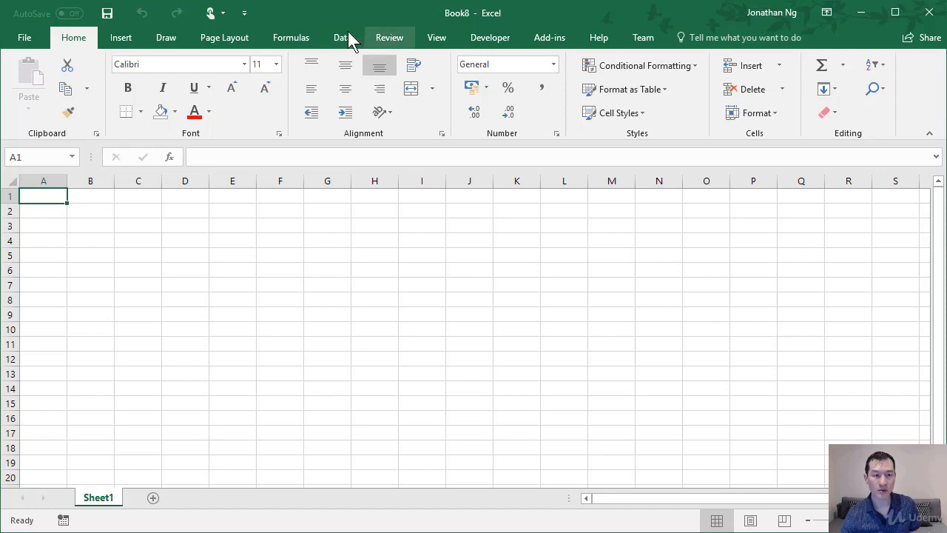
Start a data import from a folder, using the FilesToMerge folder on the desktop as the source.
left_click(346, 37)
left_click(26, 93)
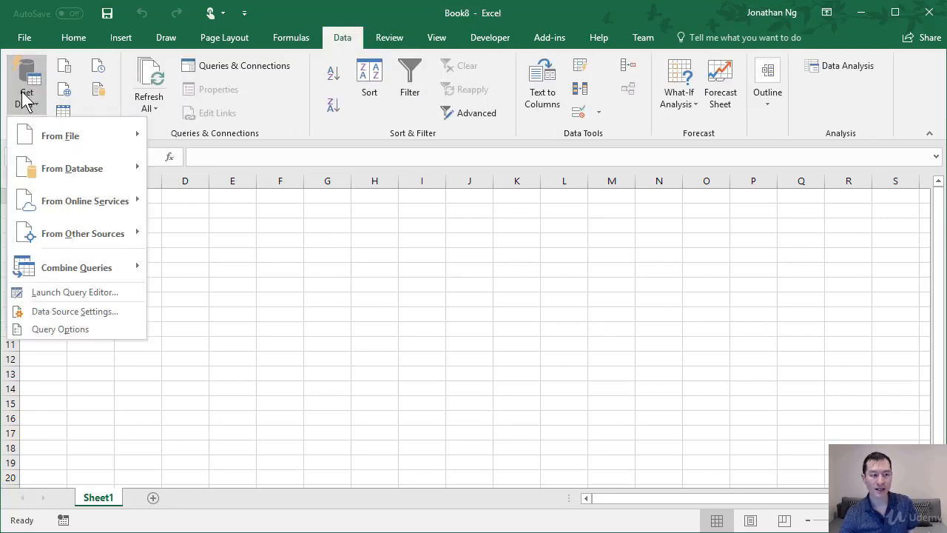
mouse_move(67, 137)
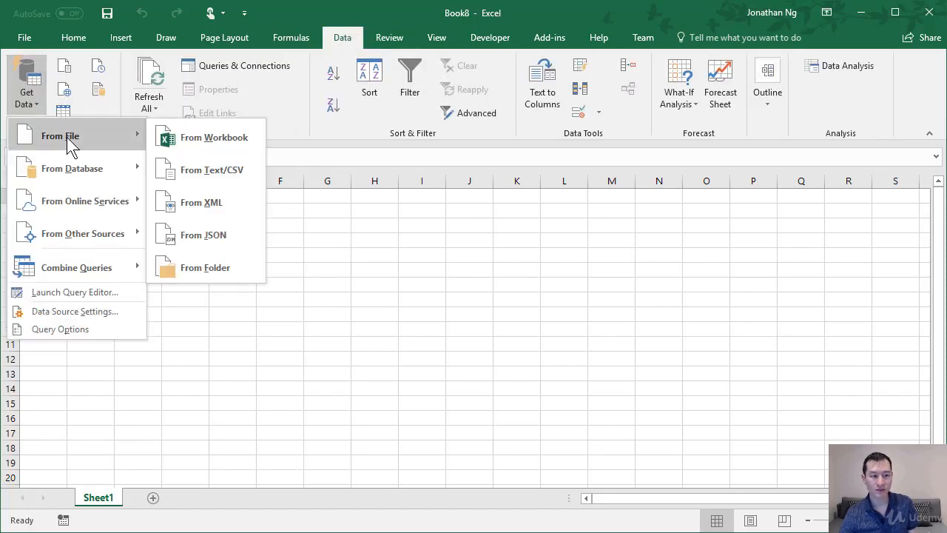
left_click(219, 267)
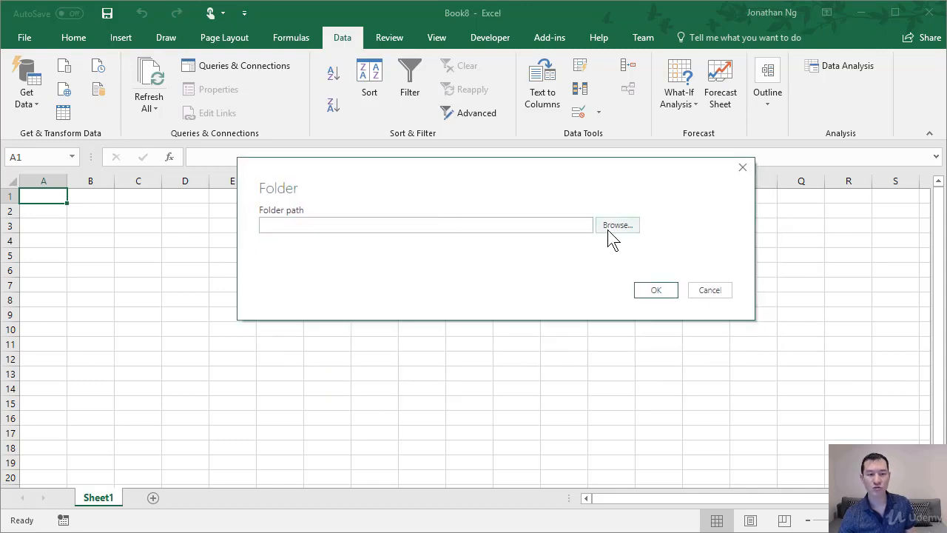
left_click(618, 235)
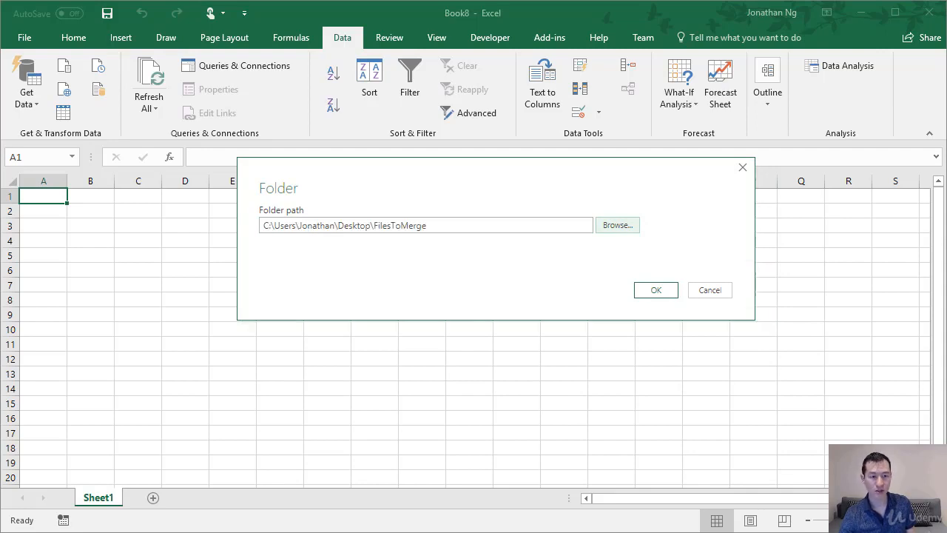
left_click(454, 224)
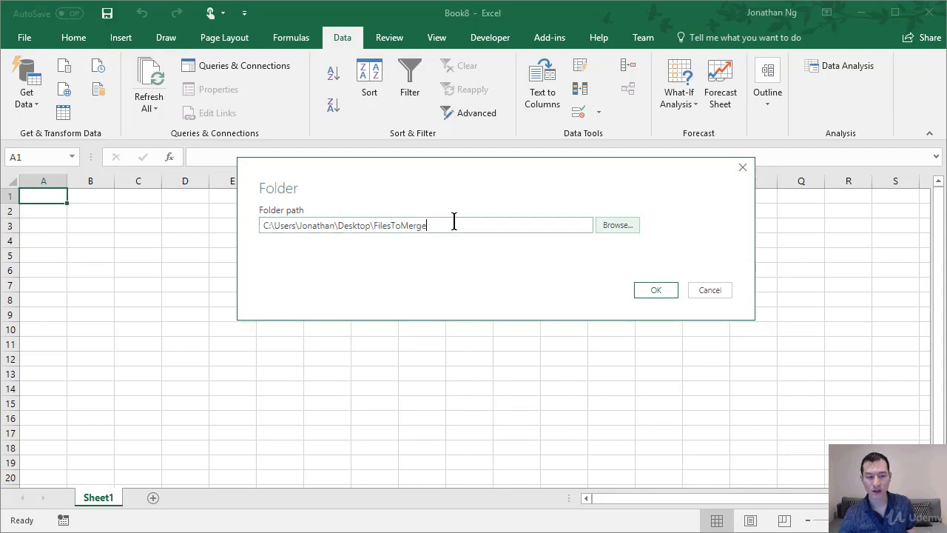
left_click(650, 293)
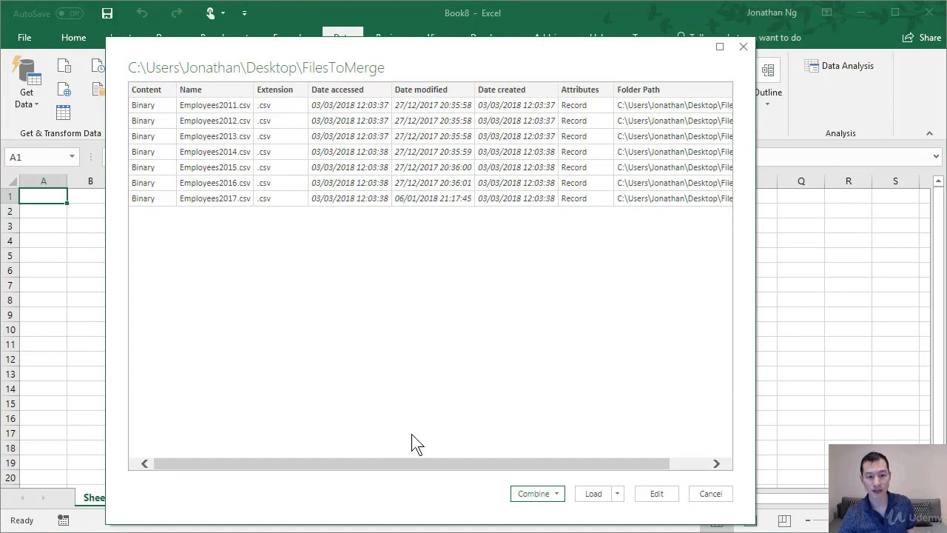
Review the combine and load options, and load the folder's file list into the workbook without combining the files.
left_click(458, 465)
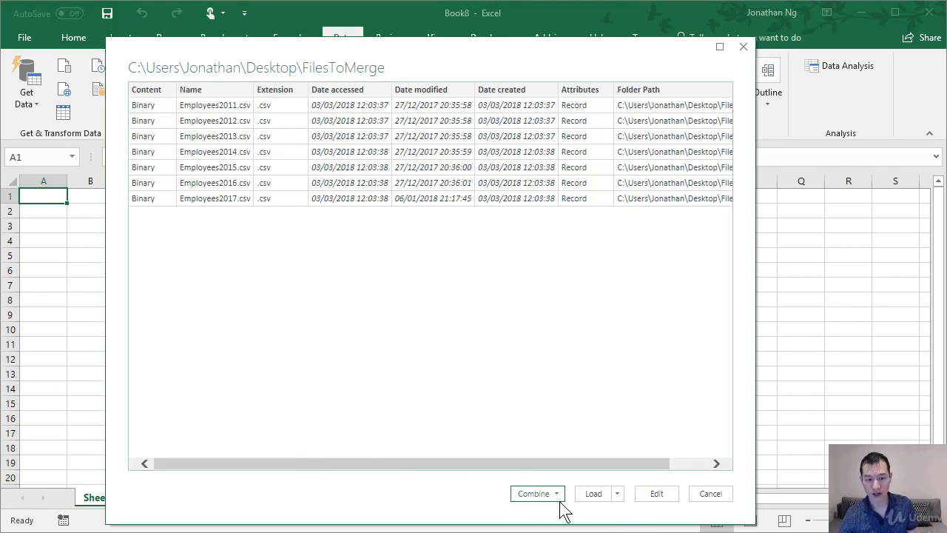
left_click(618, 493)
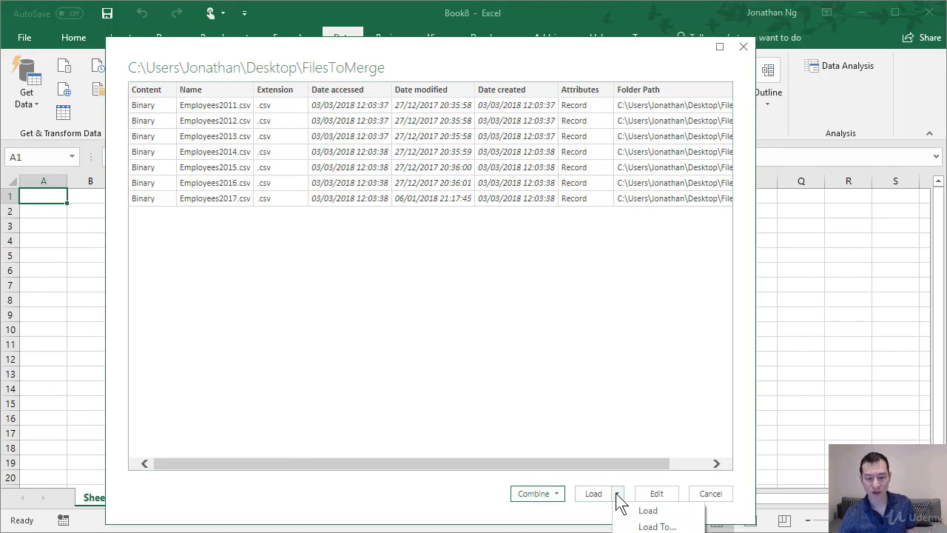
left_click(555, 494)
left_click(556, 494)
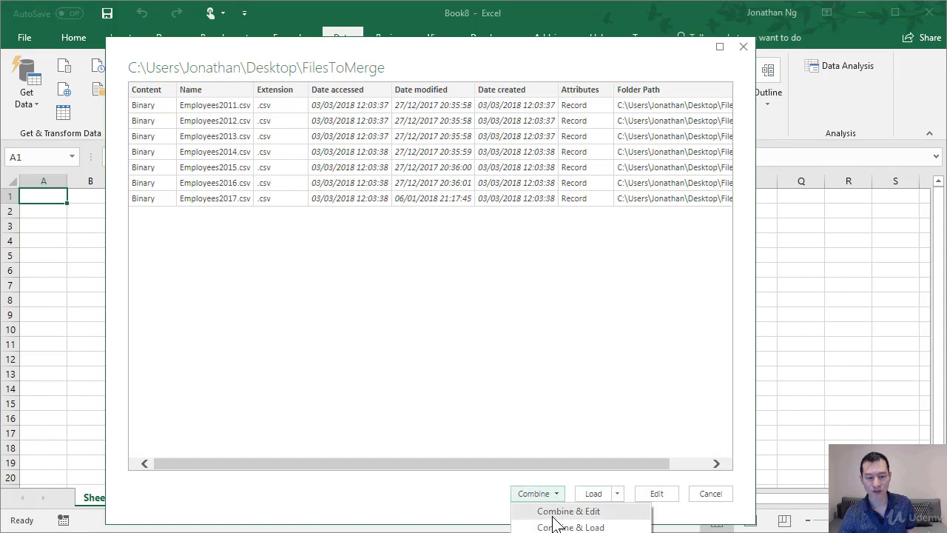
left_click(643, 350)
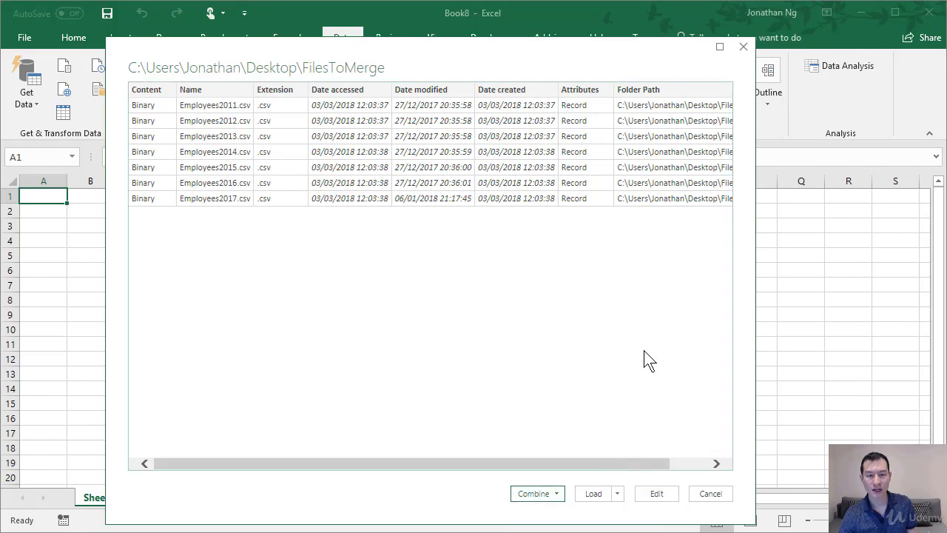
left_click_drag(577, 59, 552, 14)
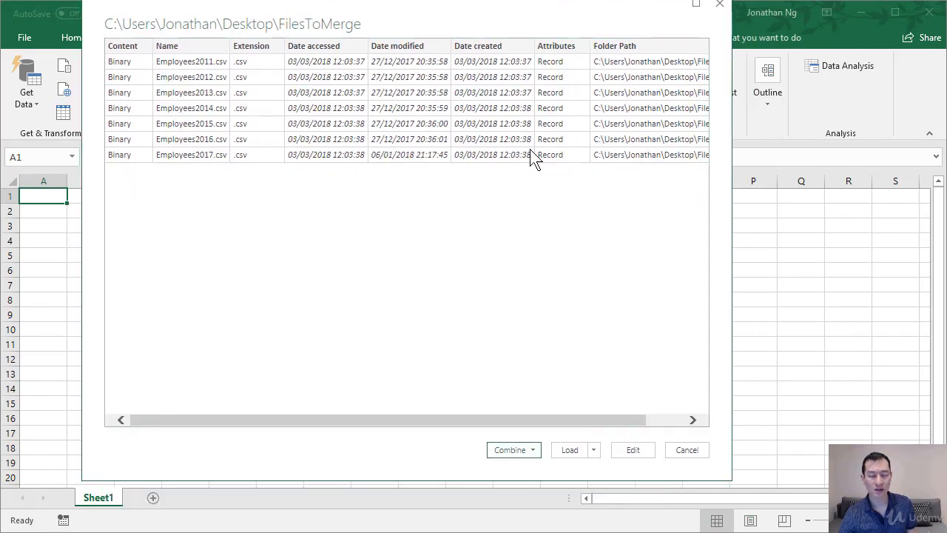
left_click(581, 450)
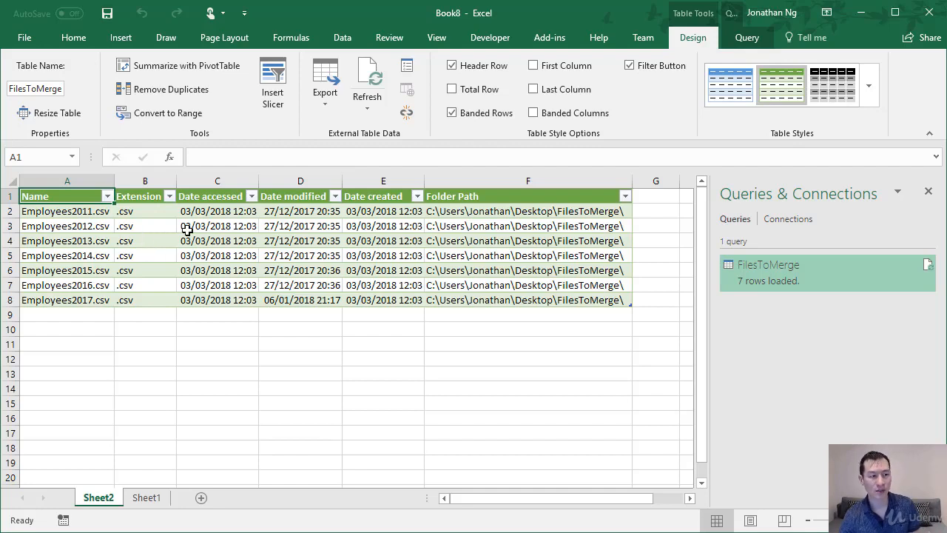
Start another import from the FilesToMerge folder and choose to combine and edit its files.
left_click(188, 357)
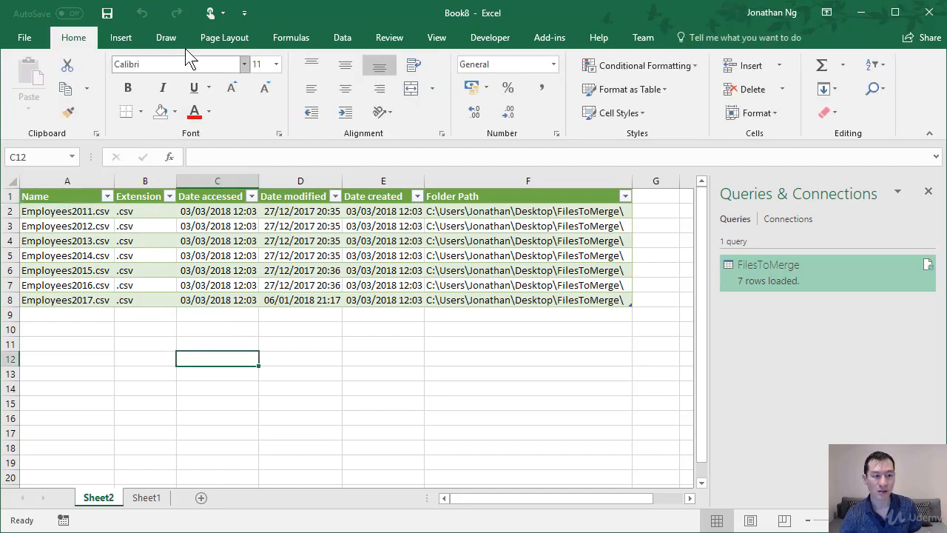
left_click(344, 36)
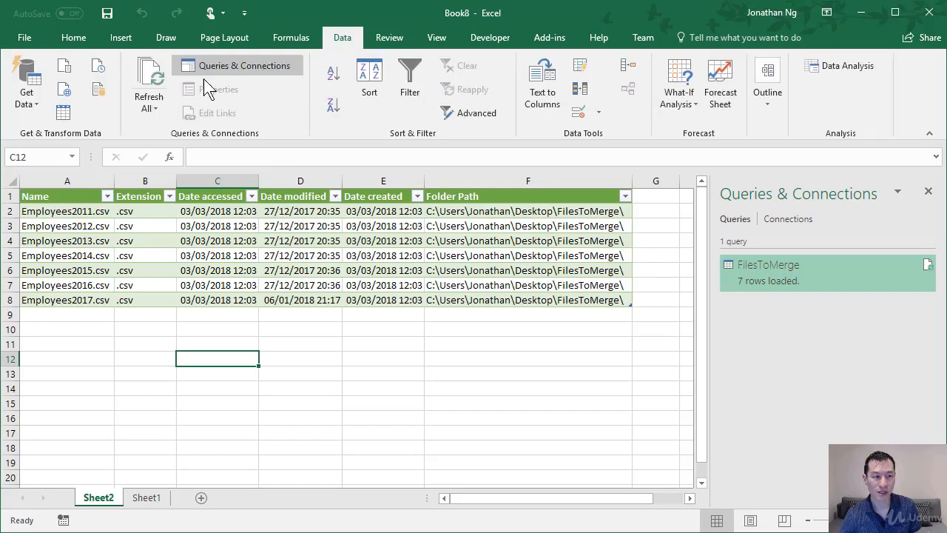
left_click(32, 95)
mouse_move(51, 137)
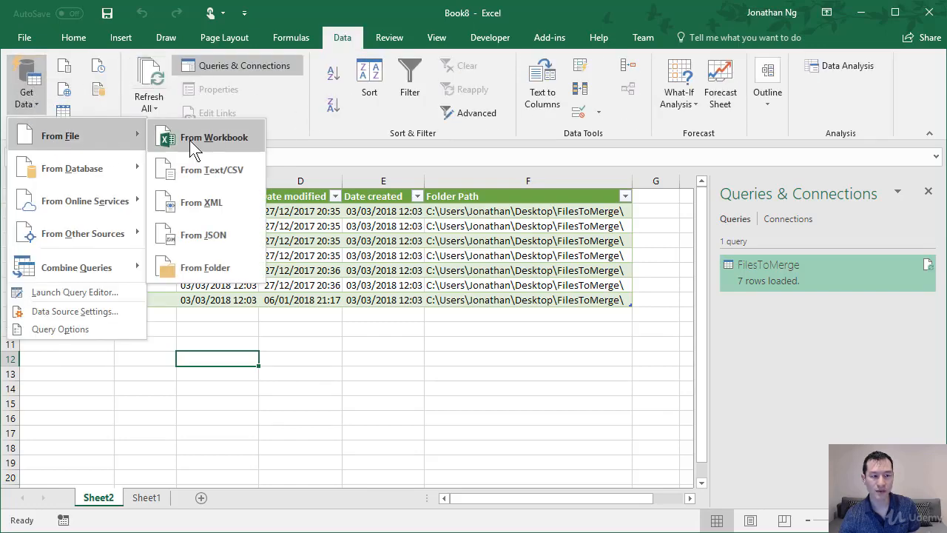
left_click(216, 269)
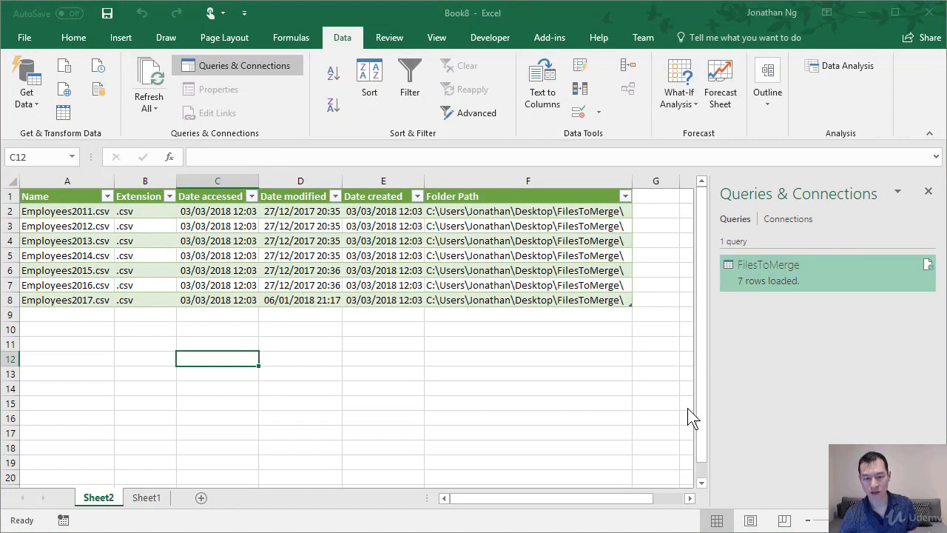
left_click_drag(570, 201, 416, 112)
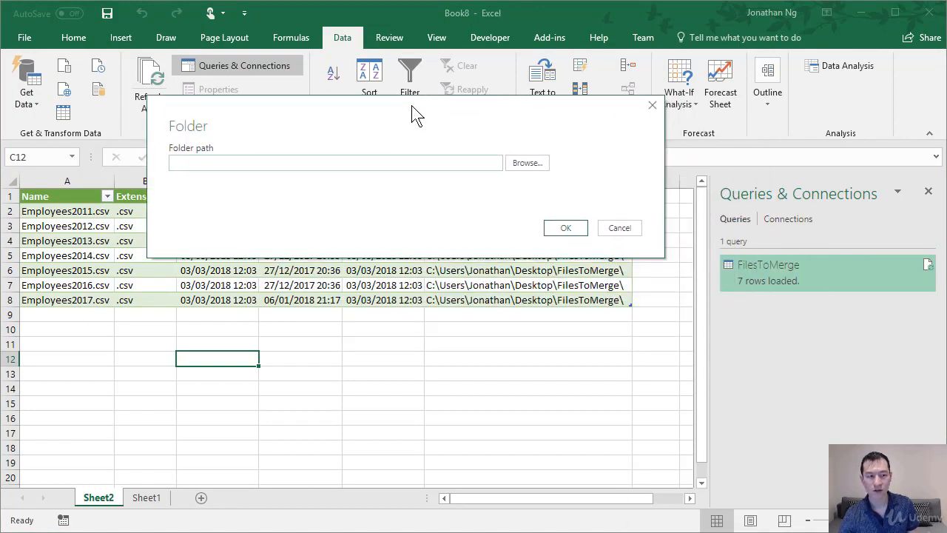
left_click(532, 167)
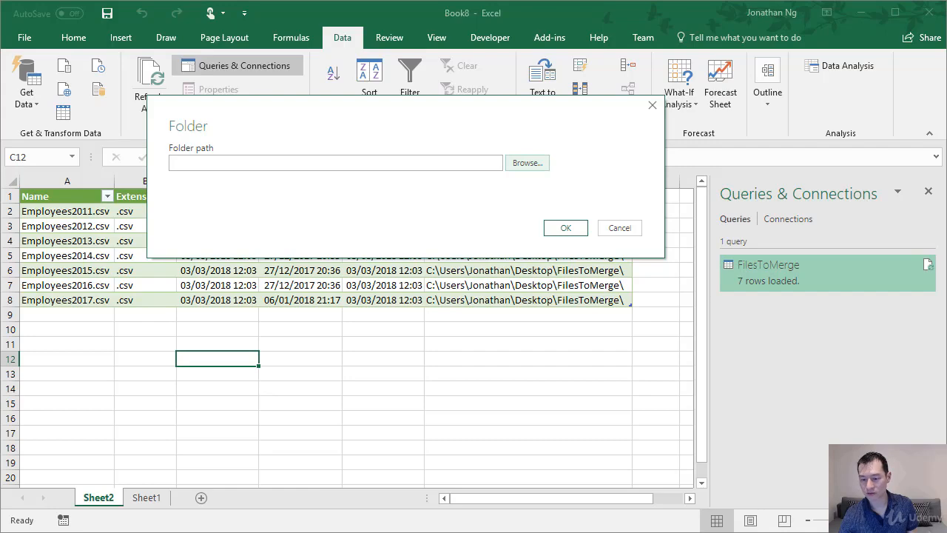
left_click(566, 228)
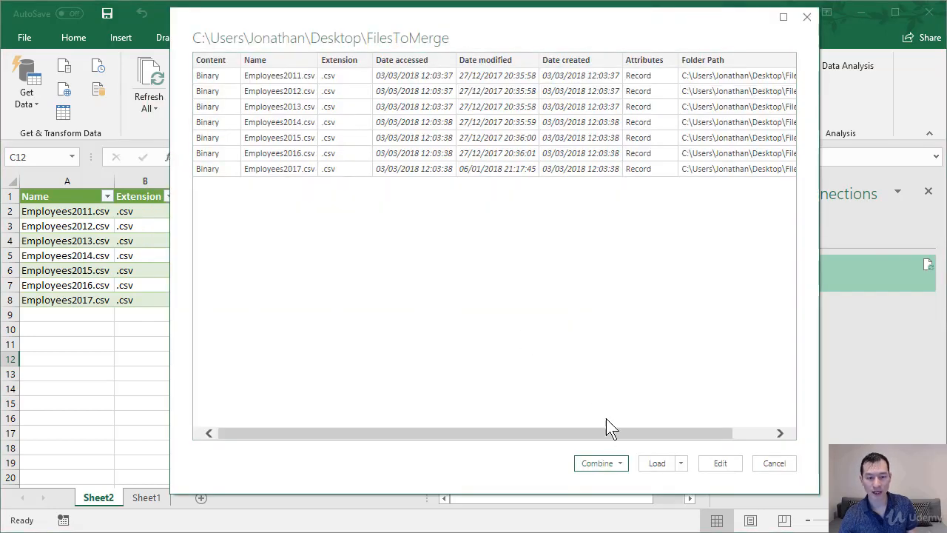
left_click(620, 466)
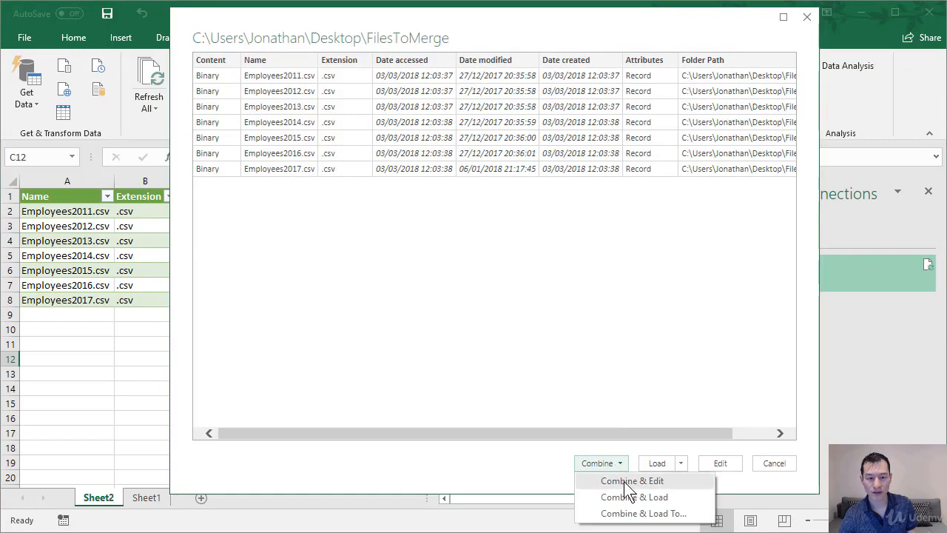
left_click(622, 481)
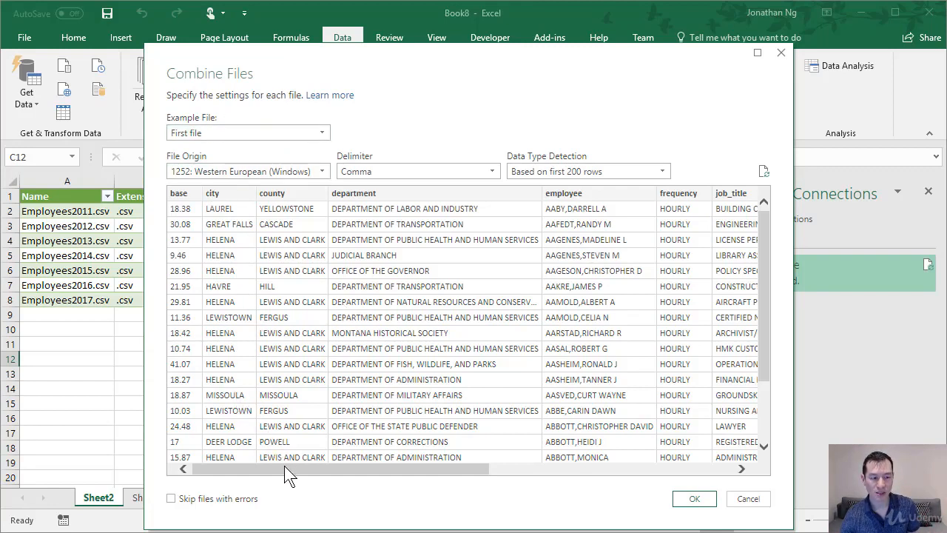
Preview the remaining columns of the first file, then set Employees2017.csv as the example file and preview its columns.
left_click_drag(288, 473, 640, 468)
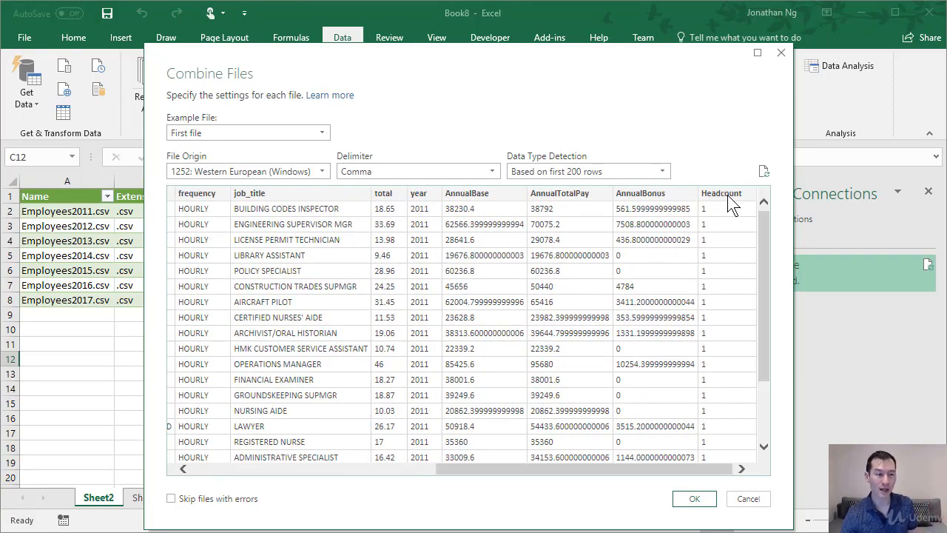
left_click(247, 133)
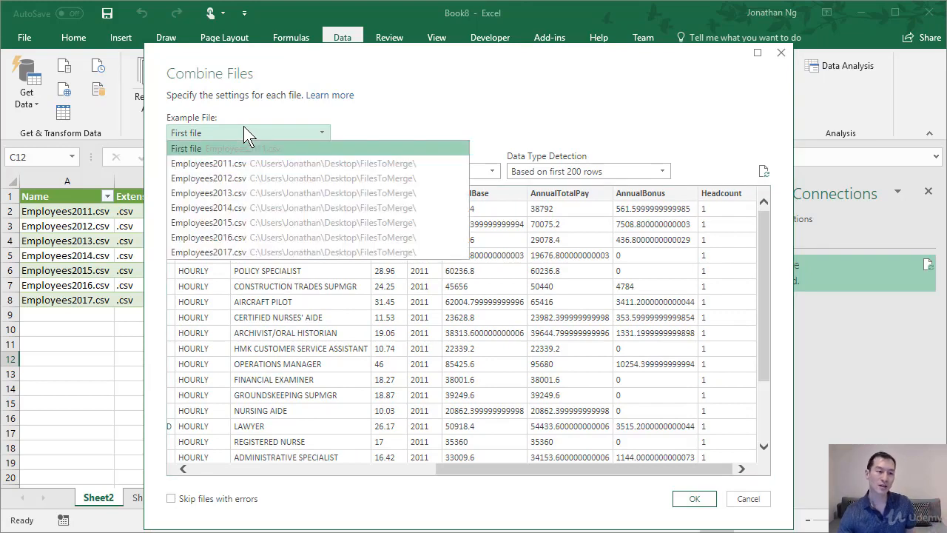
left_click(231, 251)
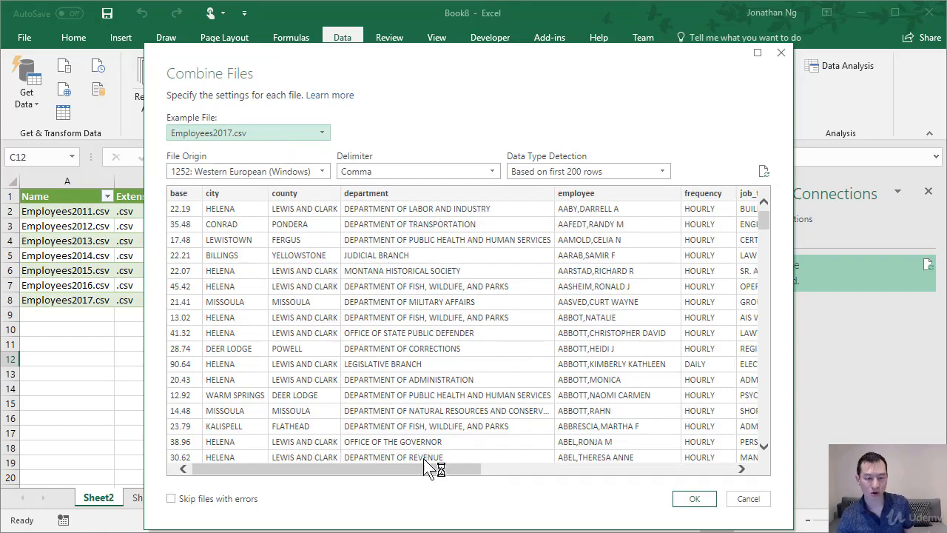
left_click_drag(417, 470, 728, 461)
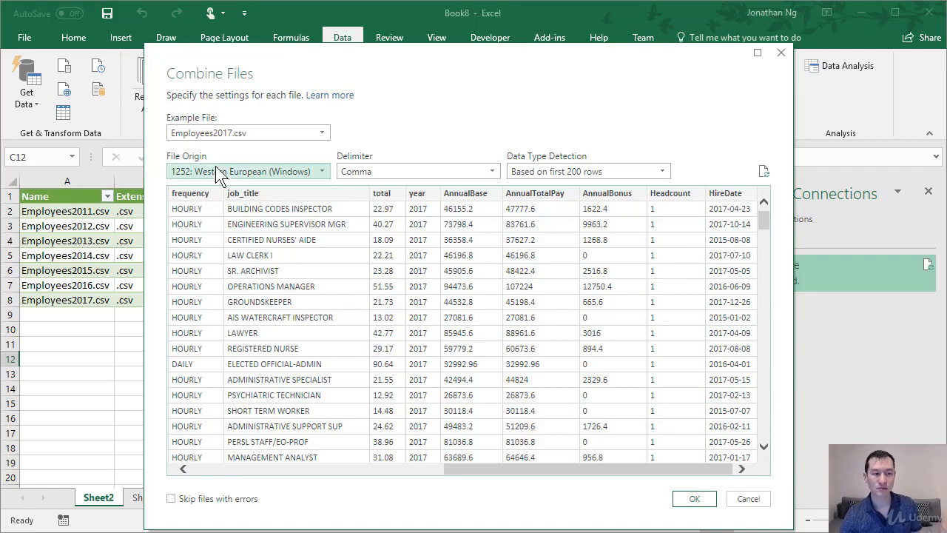
Combine the files with First file as the example file, and load the merged query into the workbook.
left_click(234, 133)
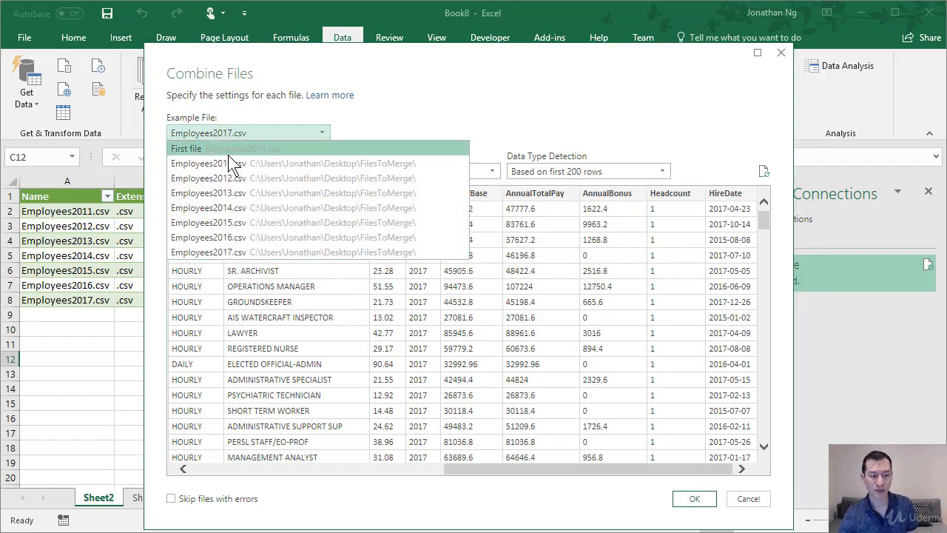
left_click(228, 152)
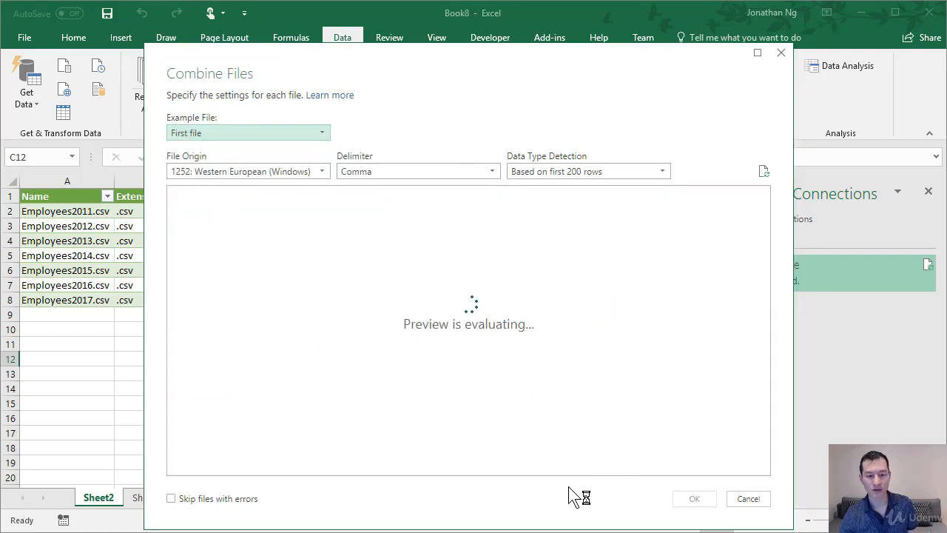
left_click_drag(442, 465, 760, 467)
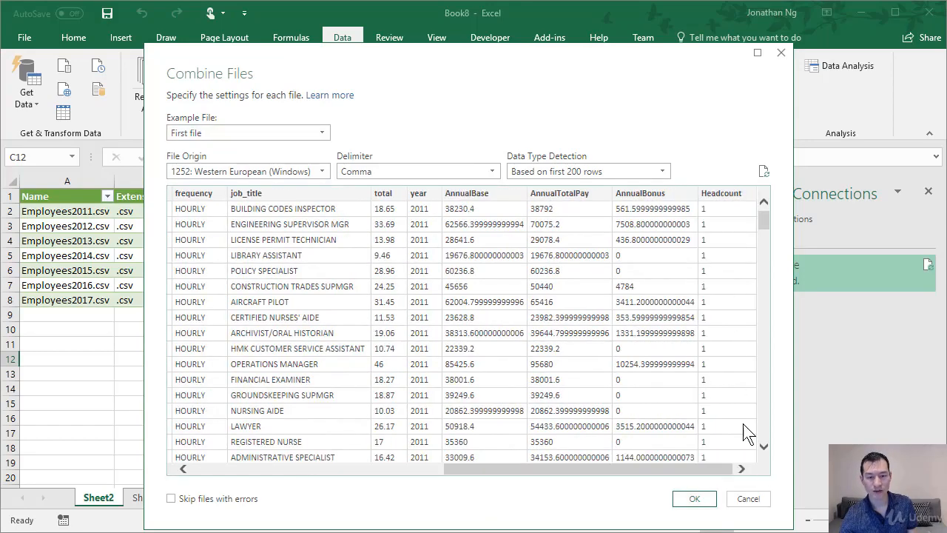
left_click(695, 500)
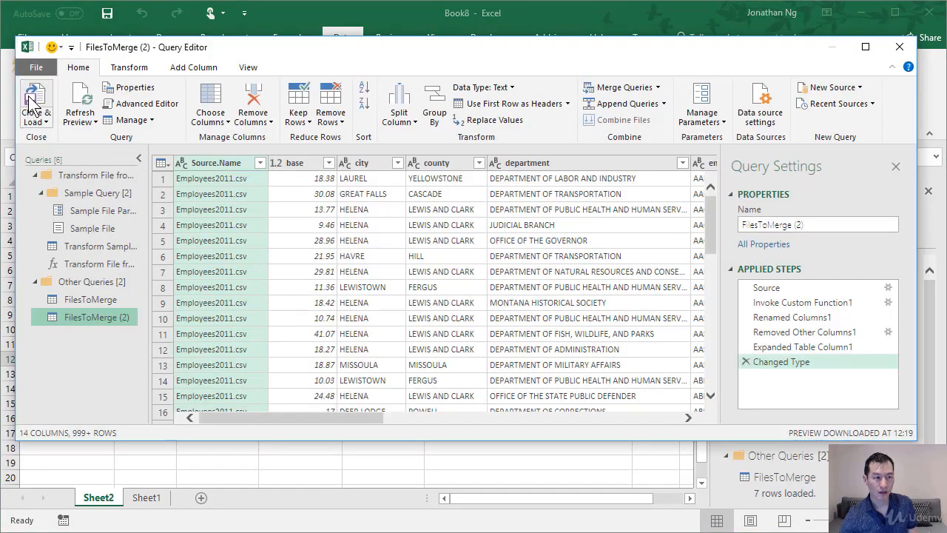
left_click(32, 105)
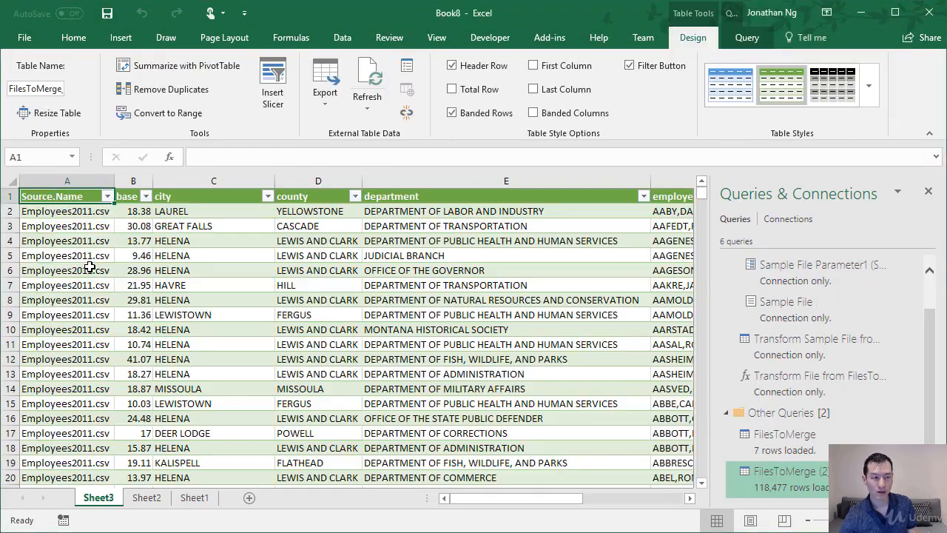
Examine the Source.Name column of the merged table from its first rows down to its last rows.
left_click(82, 232)
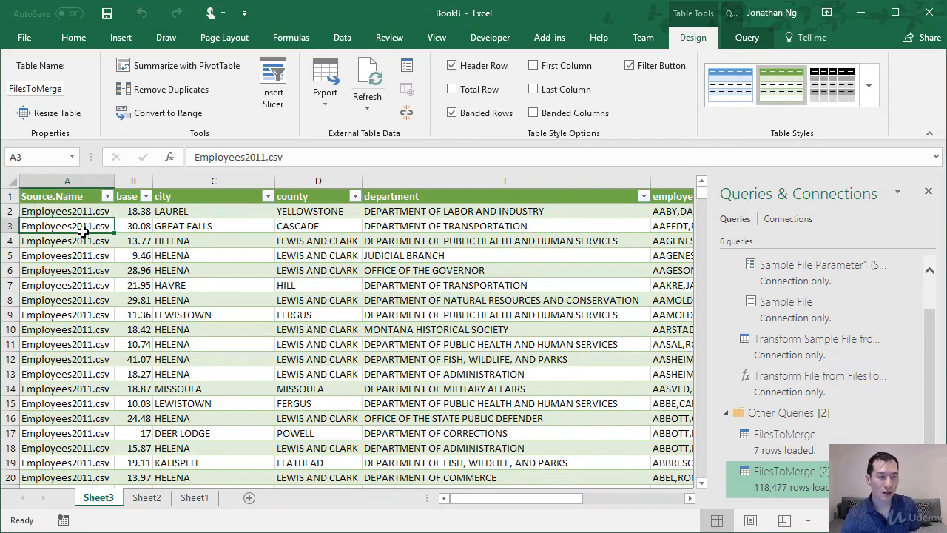
left_click(56, 181)
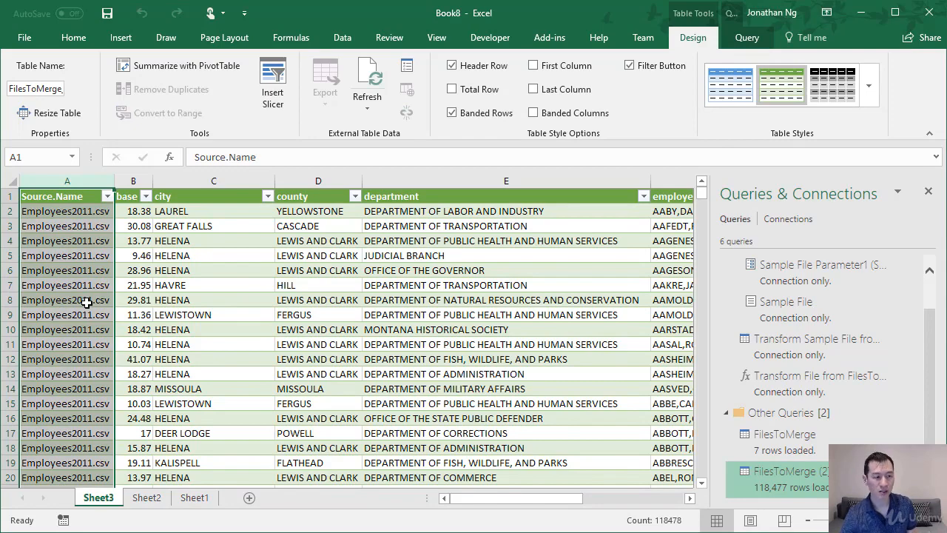
left_click(87, 302)
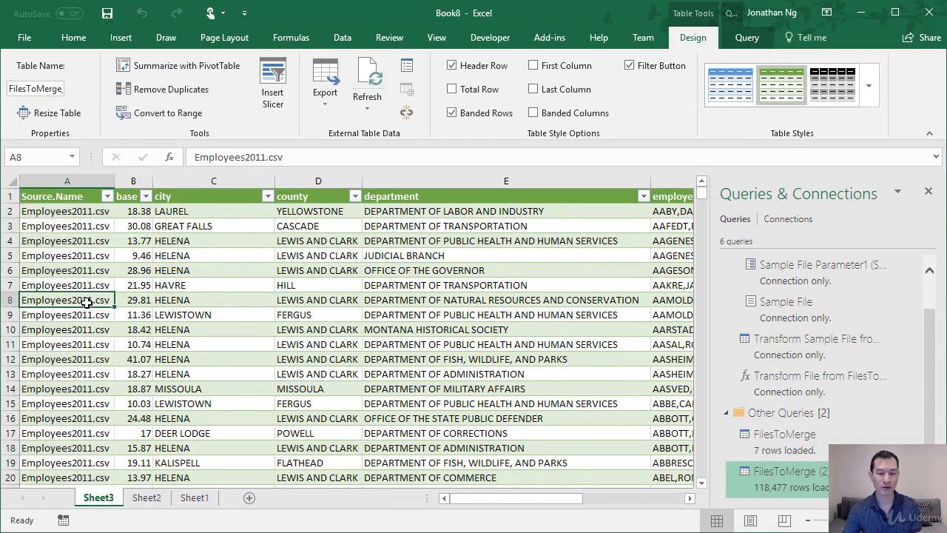
key("ctrl+Down")
scroll(86, 302, "down", 7)
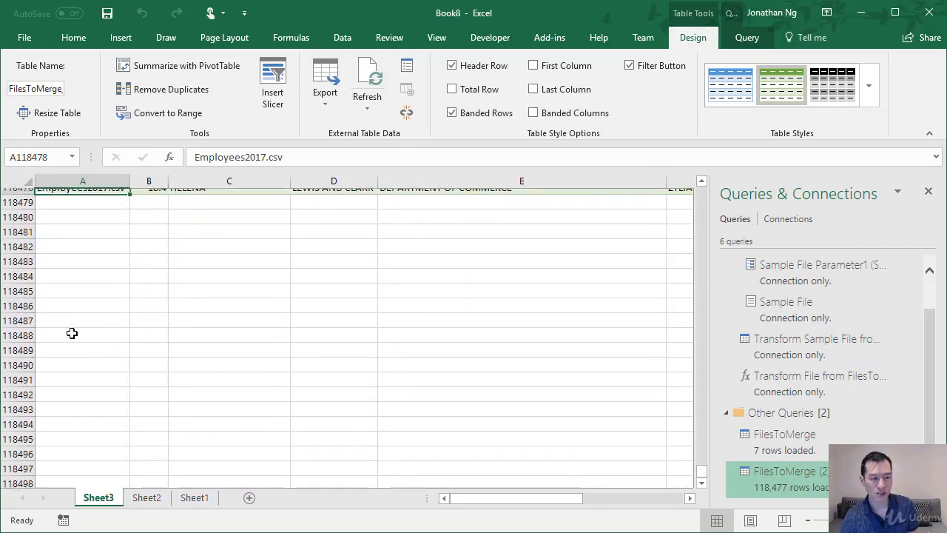
scroll(70, 338, "up", 3)
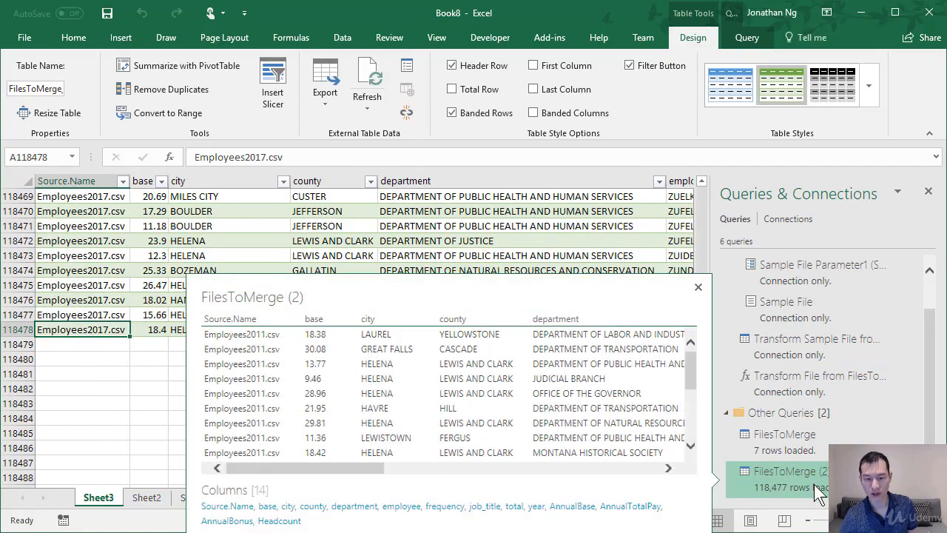
Examine the column headers of the merged table on Sheet3 from department across to the last column.
left_click(380, 226)
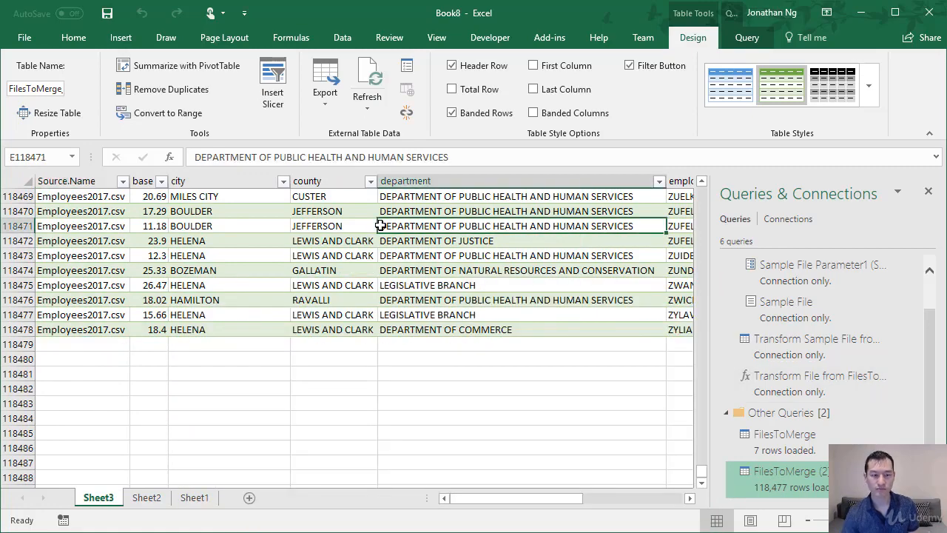
key("ctrl+Up")
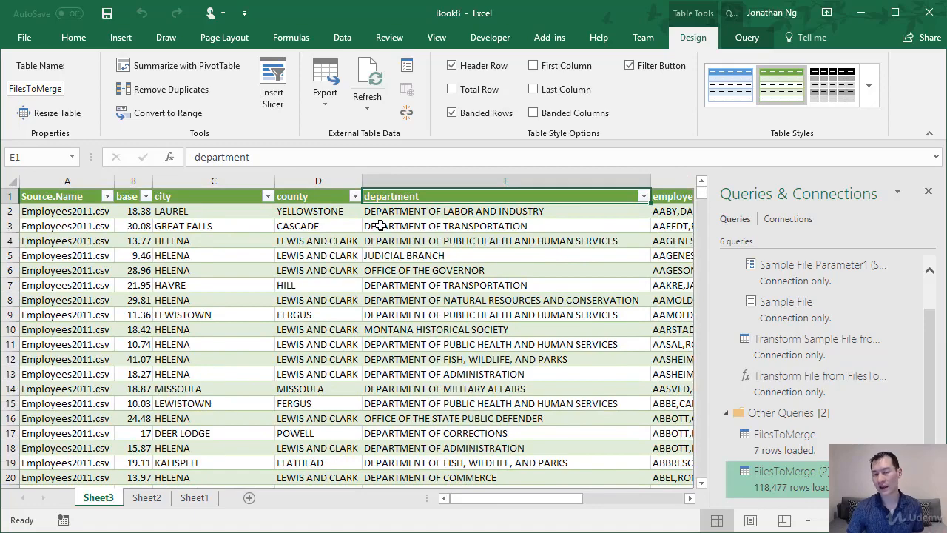
key("Right")
key("Right")
key("Right")
key("Right")
key("Right")
key("Right")
key("Right")
key("Right")
key("Right")
key("Right")
key("Right")
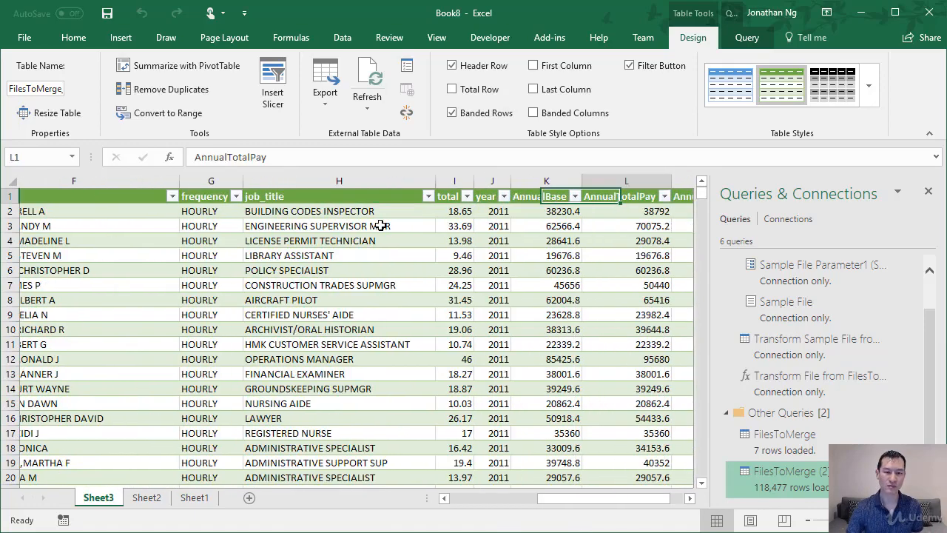
key("Left")
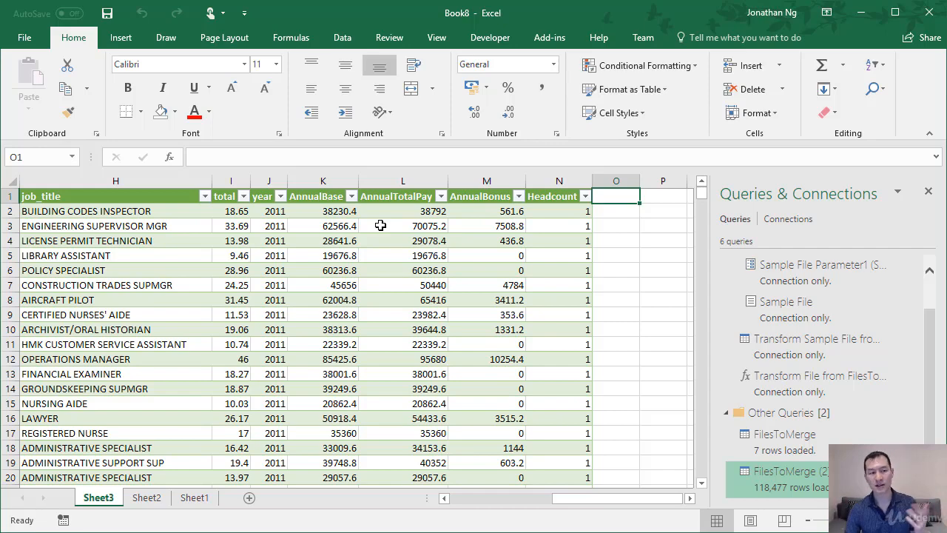
Import from the Desktop folder FilesToMerge again and choose to combine and edit its files.
left_click(342, 39)
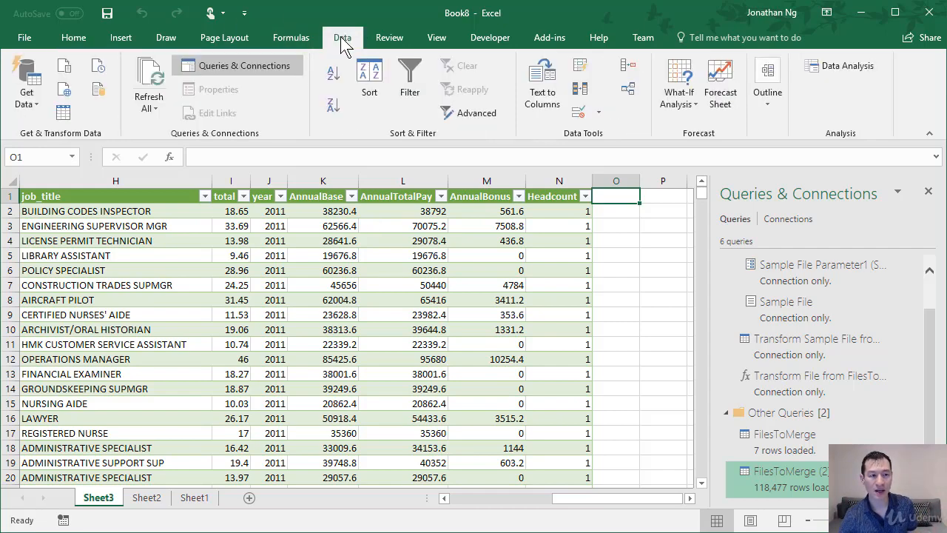
left_click(29, 87)
mouse_move(139, 130)
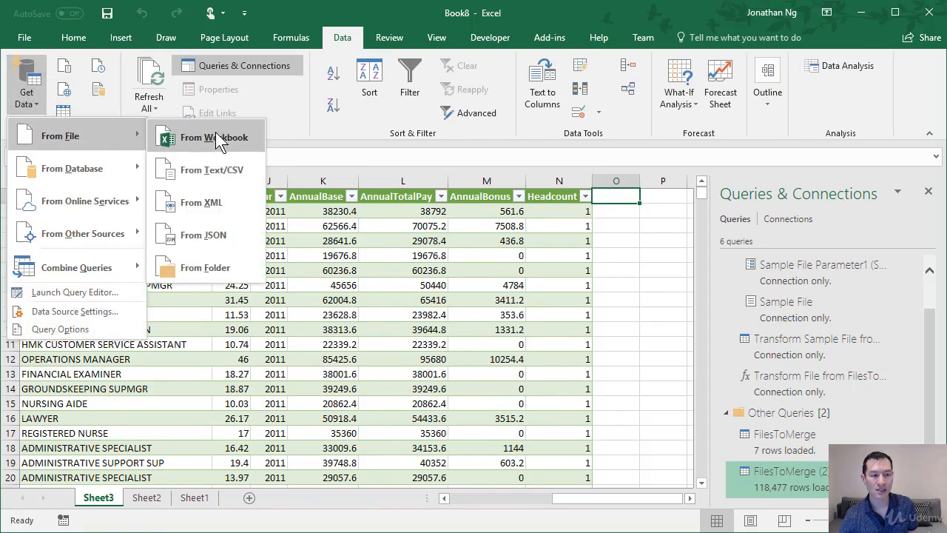
left_click(197, 267)
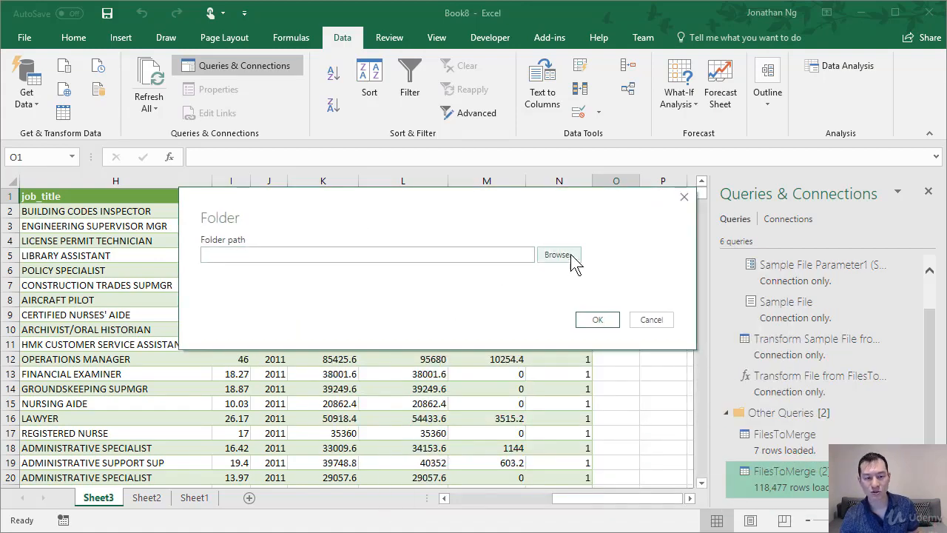
left_click(571, 254)
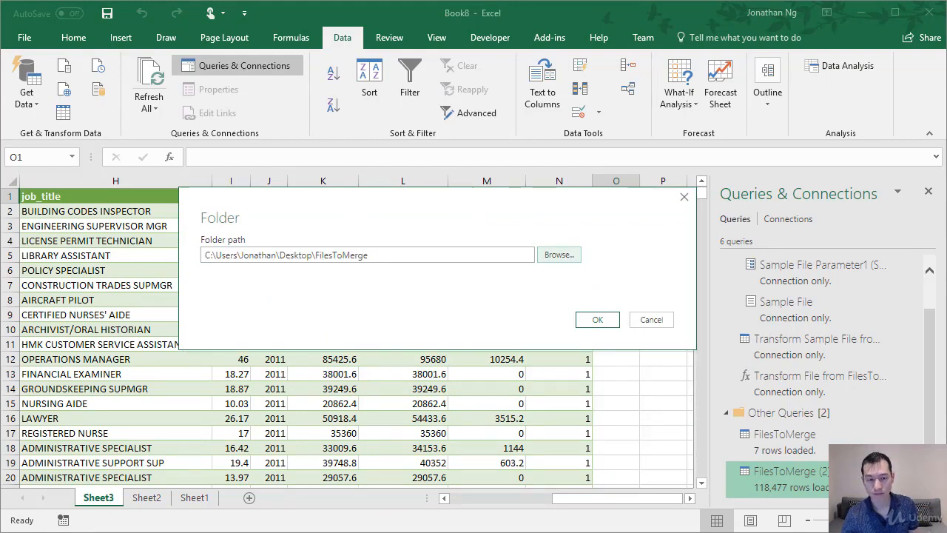
left_click(596, 318)
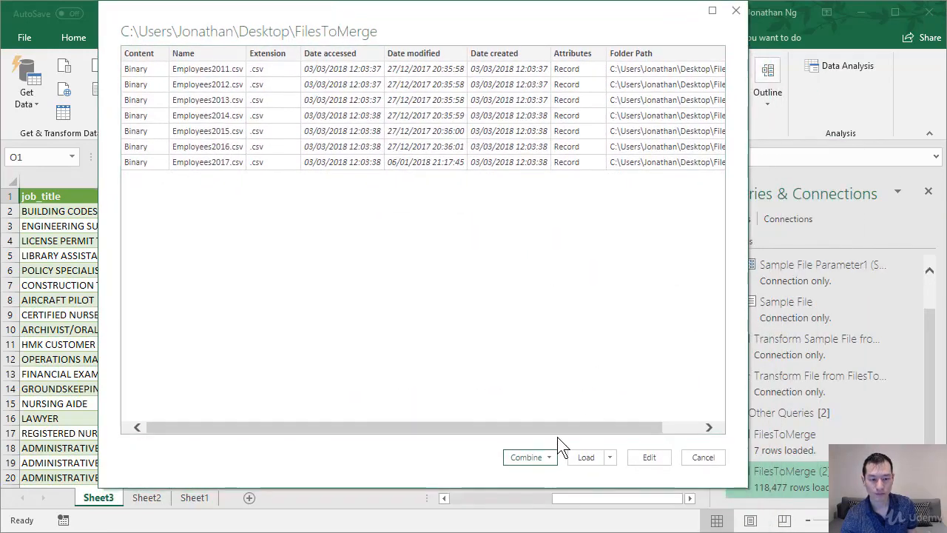
left_click(545, 465)
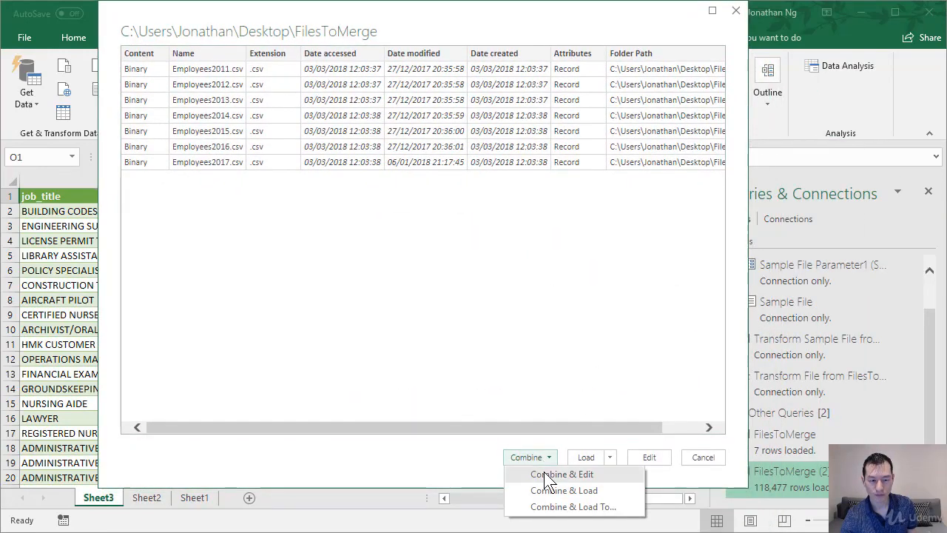
left_click(490, 486)
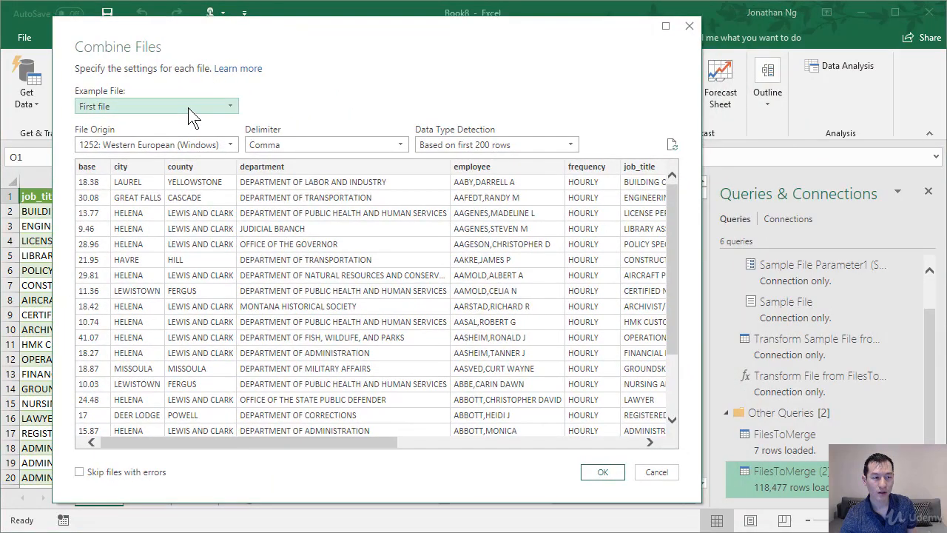
Combine the files with Employees2017.csv as the example file, and load the resulting query into the workbook.
left_click(188, 108)
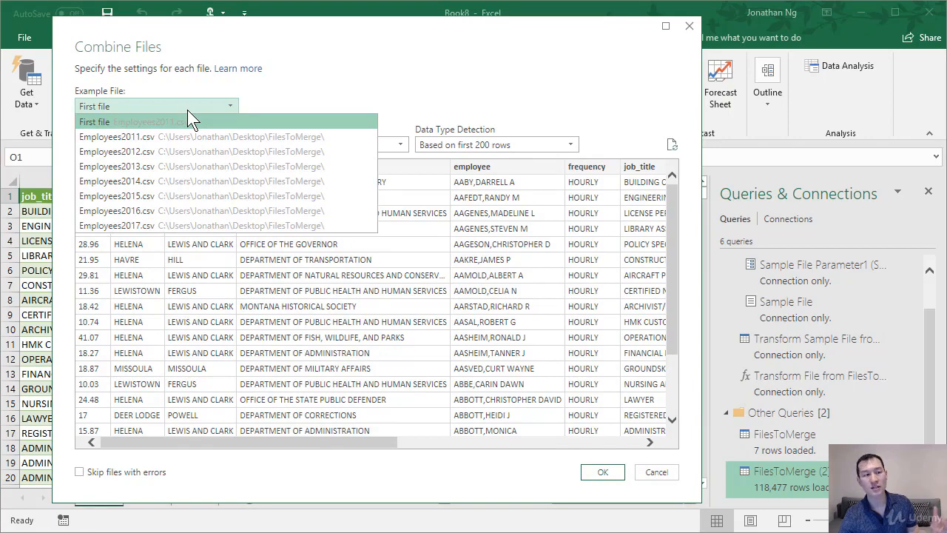
left_click(133, 227)
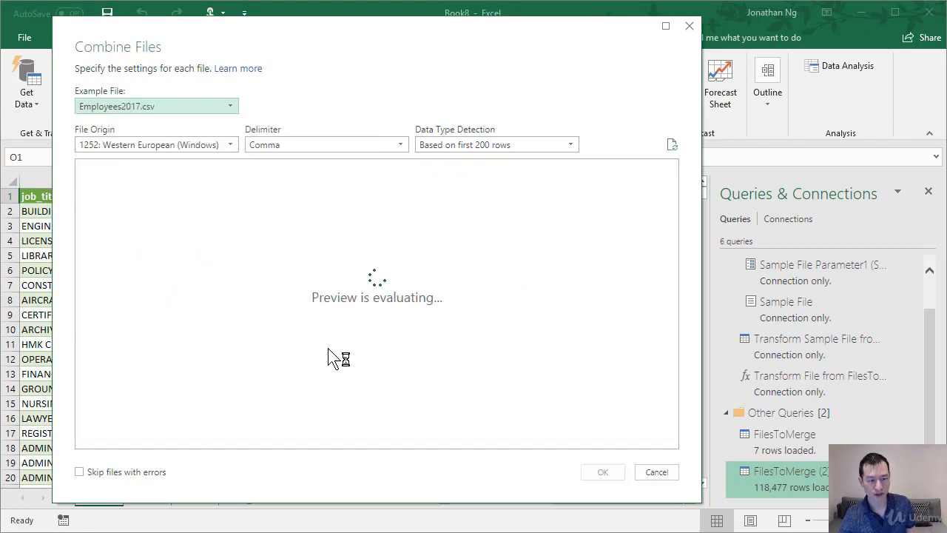
left_click(603, 472)
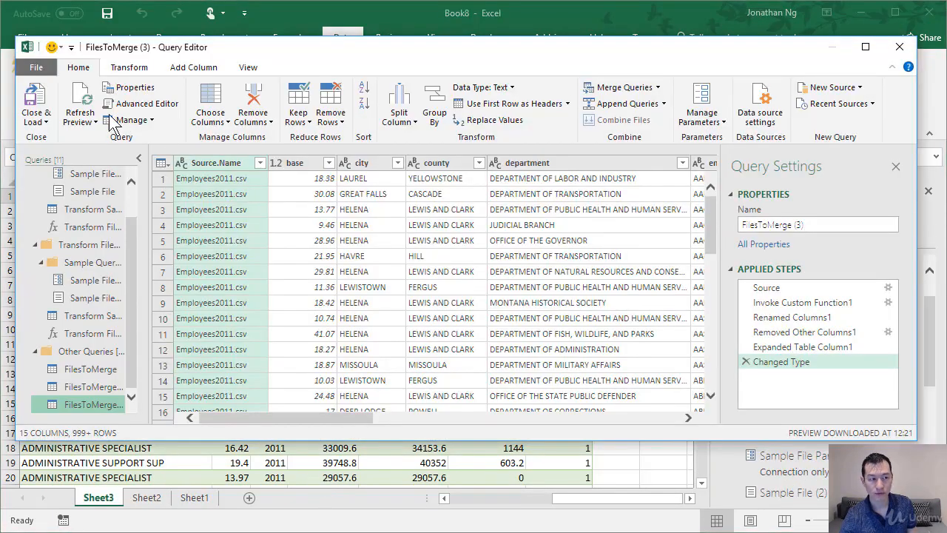
left_click(36, 100)
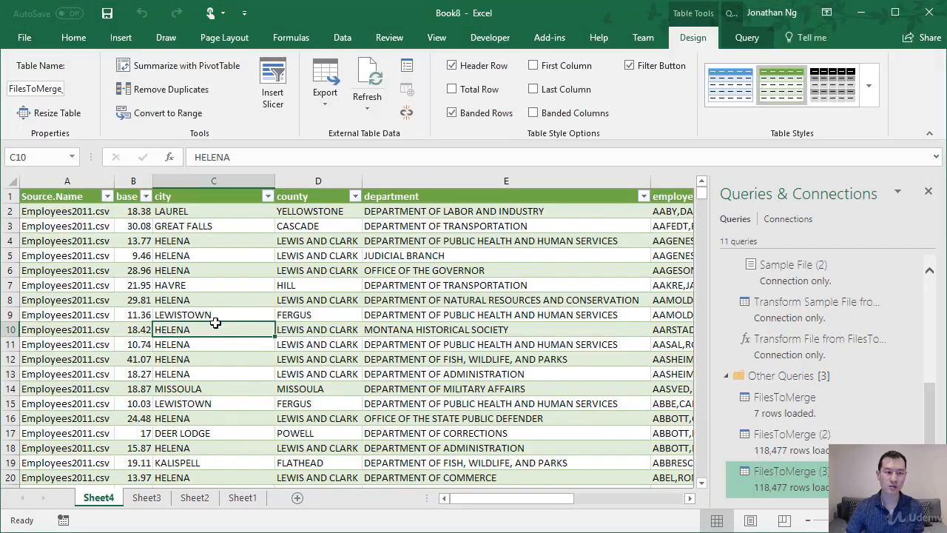
Check the header row of the newly loaded table on Sheet4 across to its last column.
key("Up")
key("Up")
key("Up")
key("Up")
key("Up")
key("Up")
key("Up")
key("Up")
key("Up")
key("ctrl+Right")
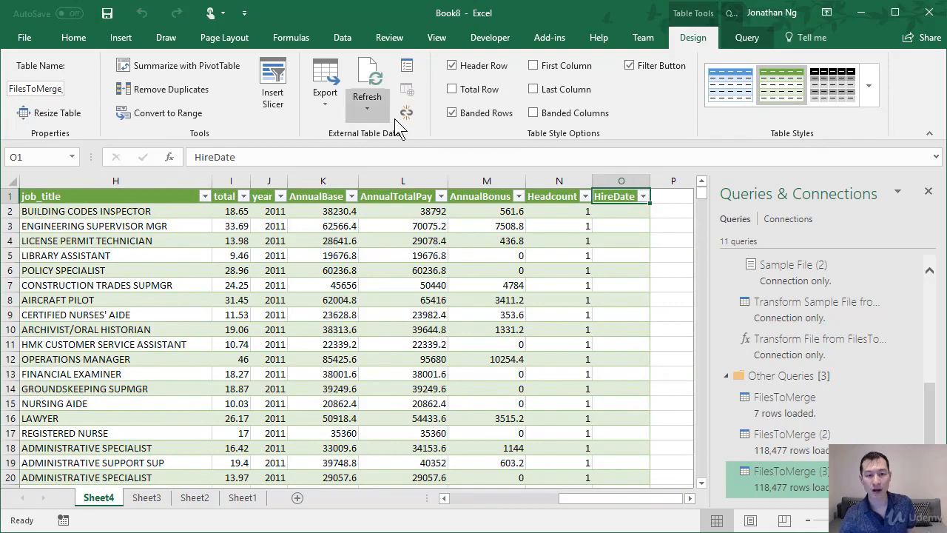
Review the HireDate column's filter values from first to last, and close the list without applying a filter.
left_click(642, 196)
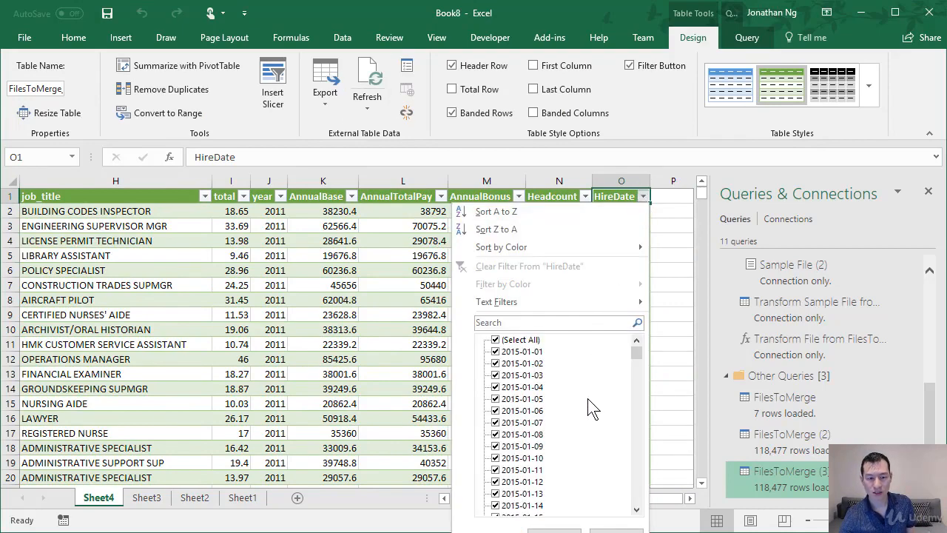
left_click_drag(641, 349, 646, 510)
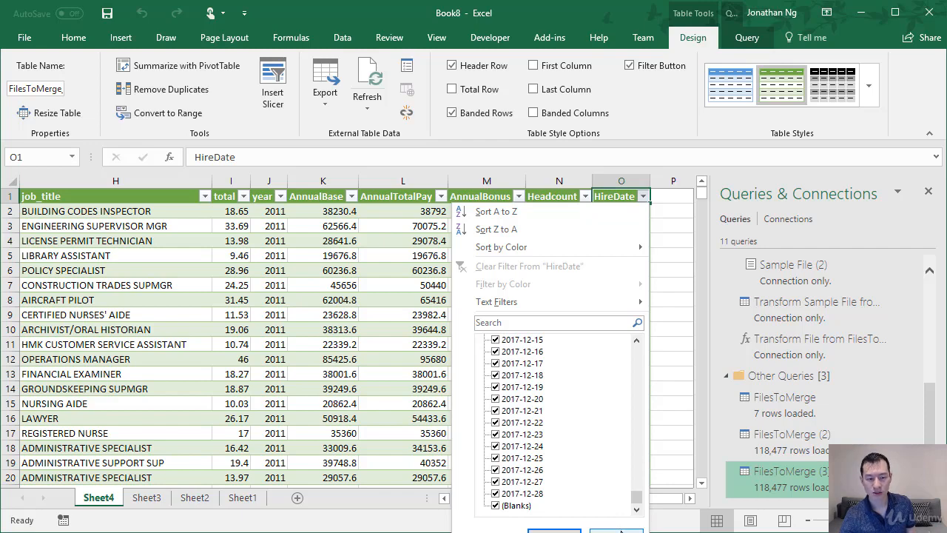
left_click(619, 531)
left_click(640, 318)
left_click(621, 246)
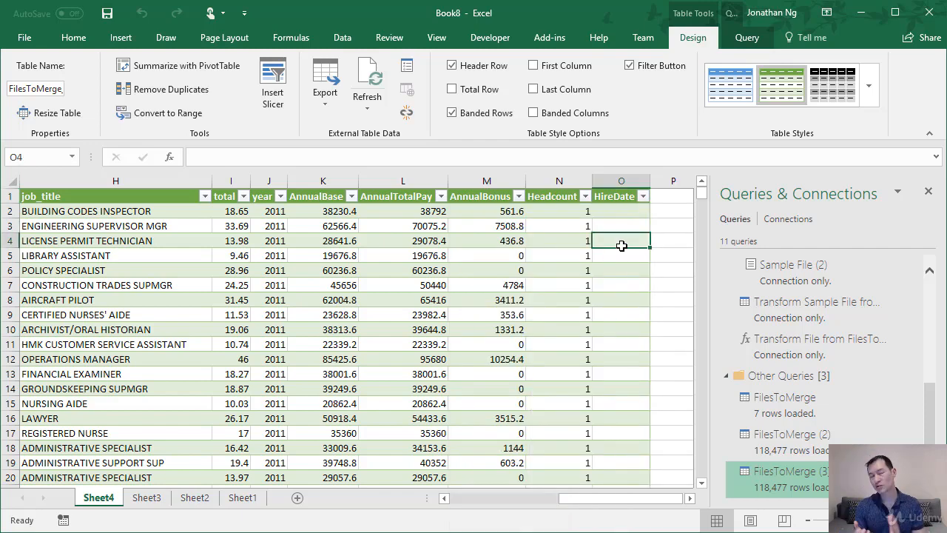